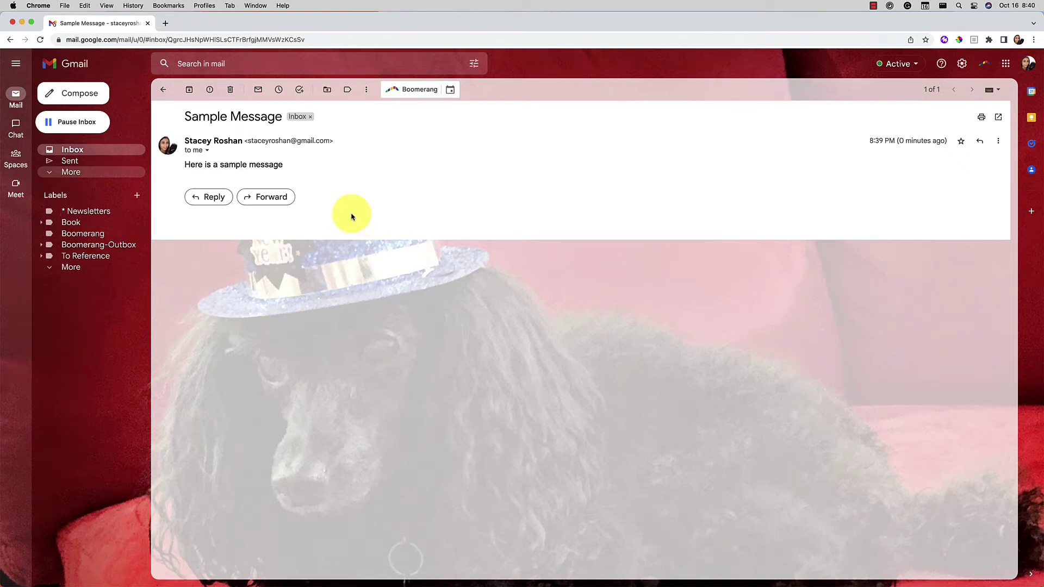
Look over Boomerang and snooze options, then a new message's scheduled-send option, discarding that draft.
{"action": "left_click", "coordinate": [392, 90]}
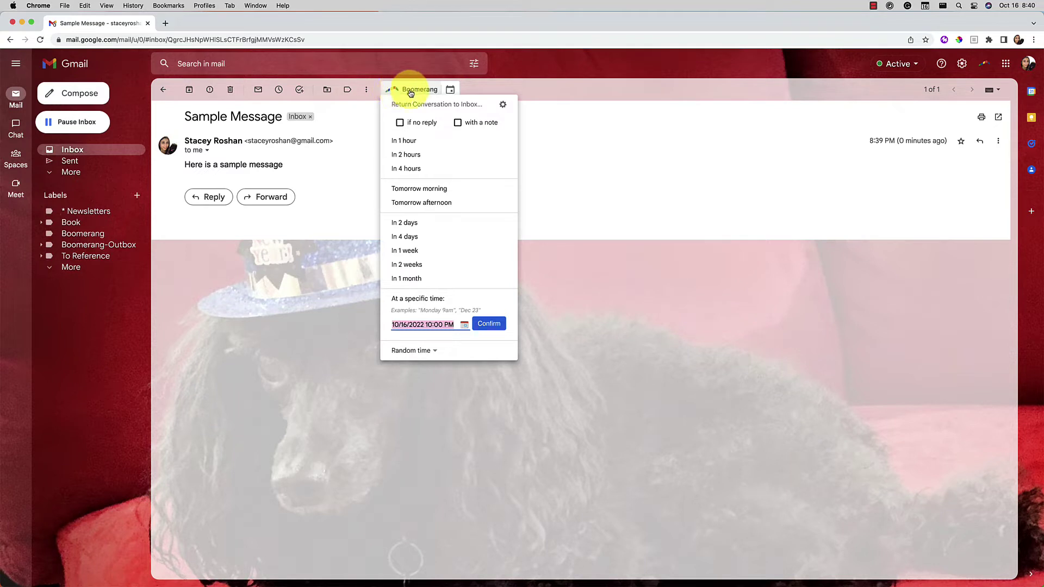
{"action": "left_click", "coordinate": [410, 93]}
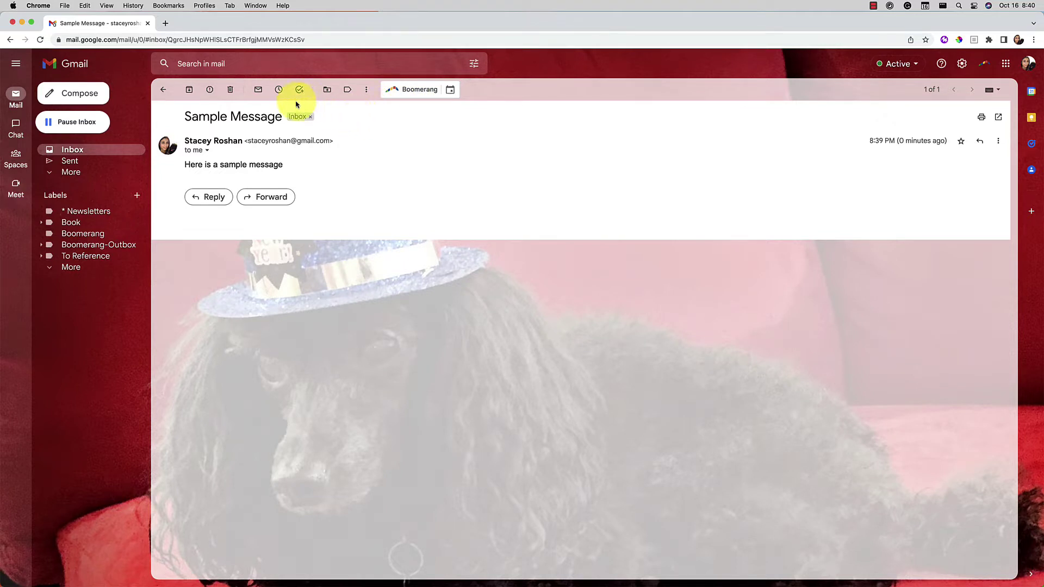
{"action": "left_click", "coordinate": [279, 90]}
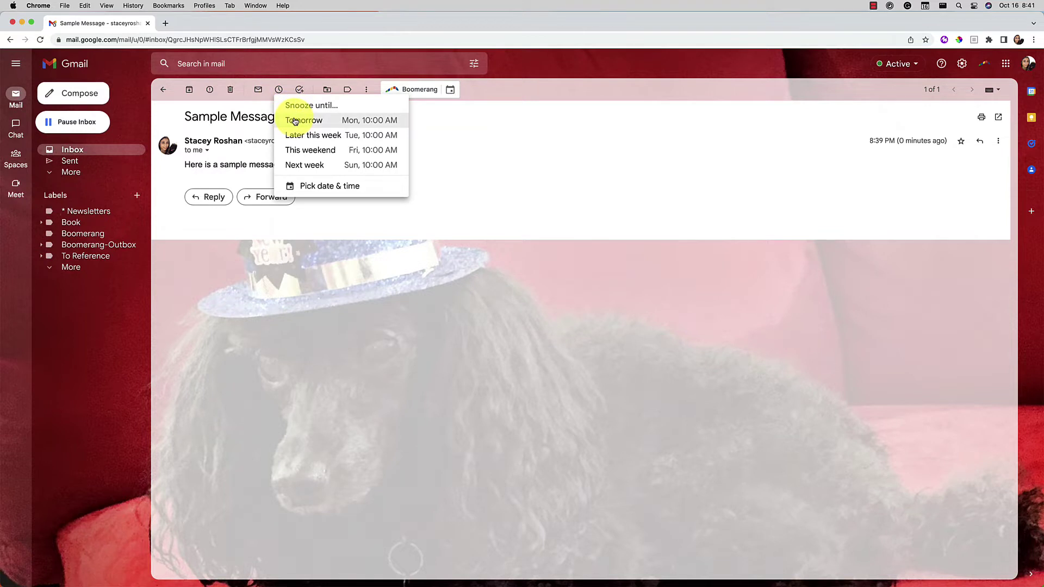
{"action": "left_click", "coordinate": [76, 93]}
{"action": "left_click", "coordinate": [783, 546]}
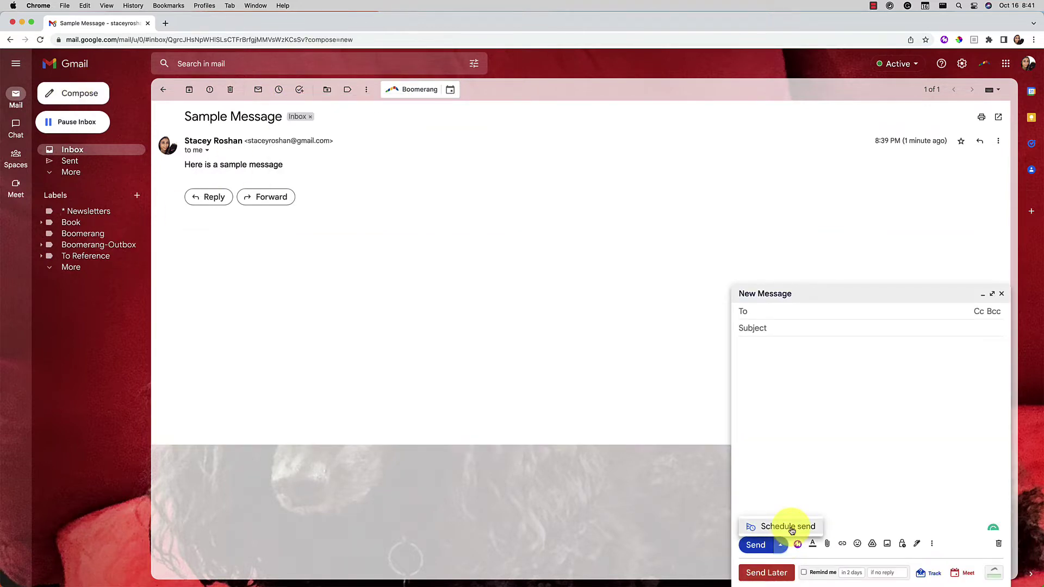
{"action": "left_click", "coordinate": [1000, 544]}
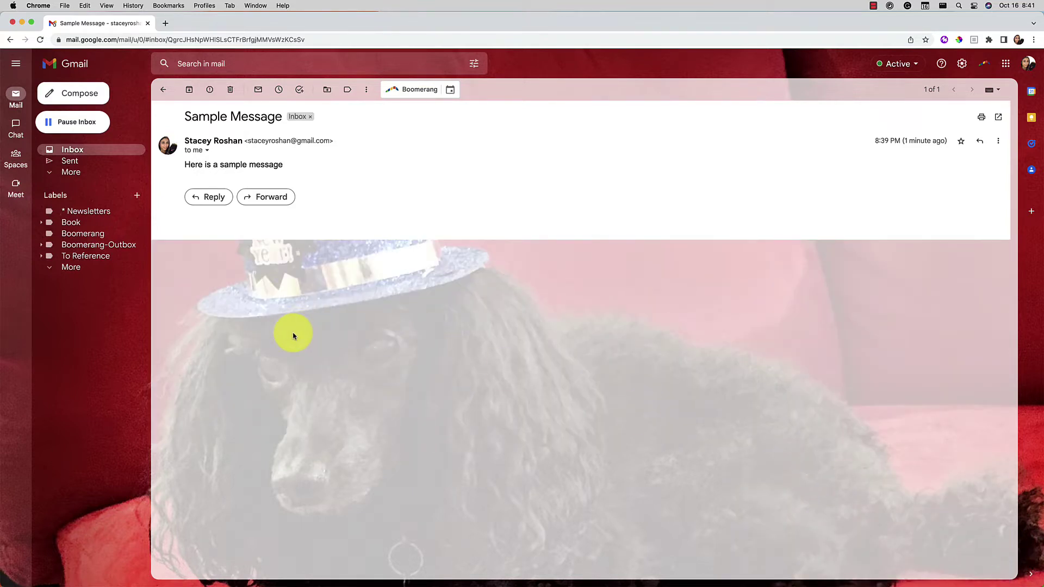
Reopen and dismiss Boomerang's options, then try a custom snooze date and time and cancel it.
{"action": "left_click", "coordinate": [419, 90]}
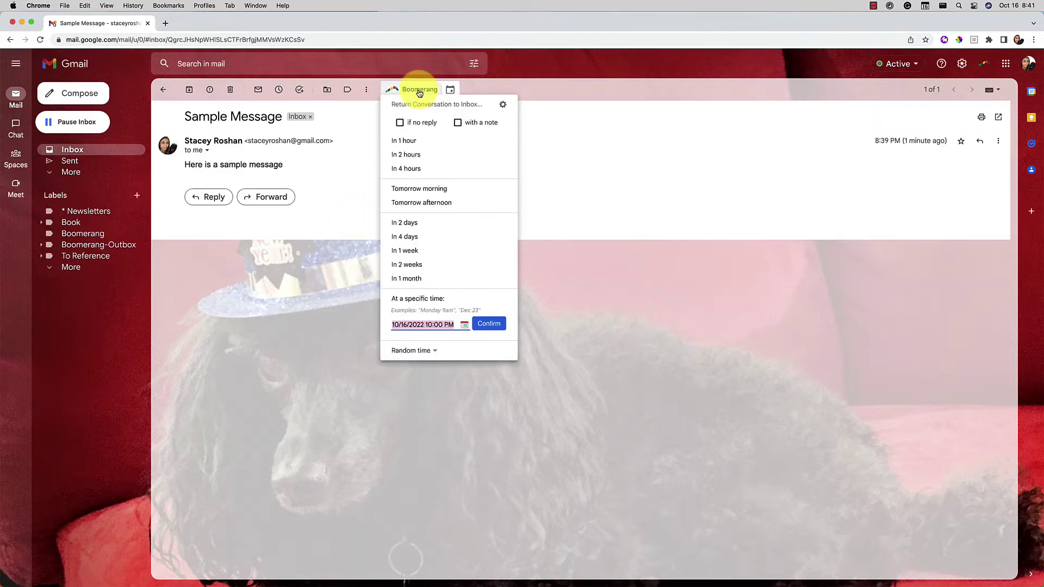
{"action": "left_click", "coordinate": [202, 288]}
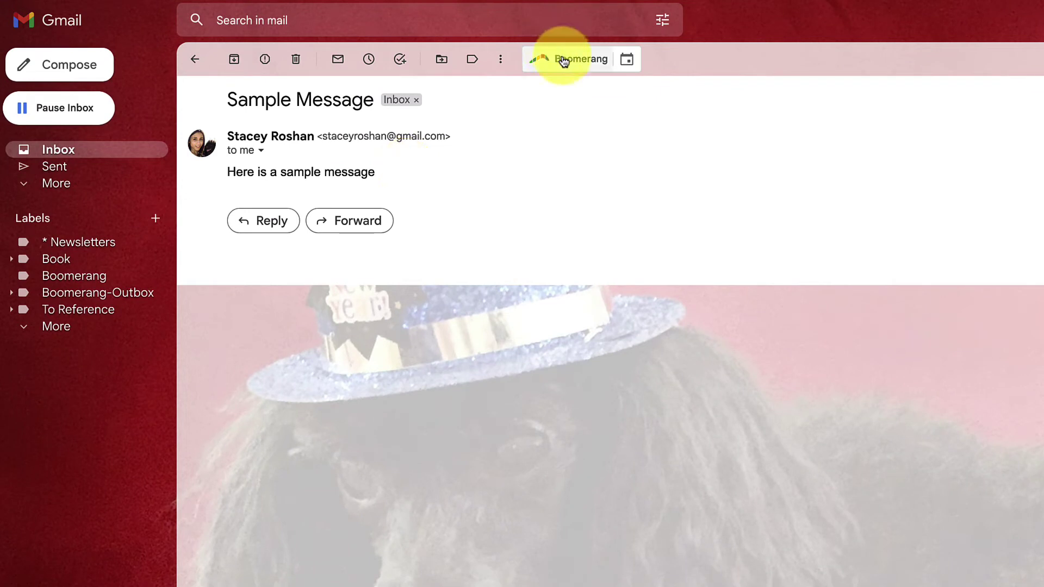
{"action": "left_click", "coordinate": [371, 61]}
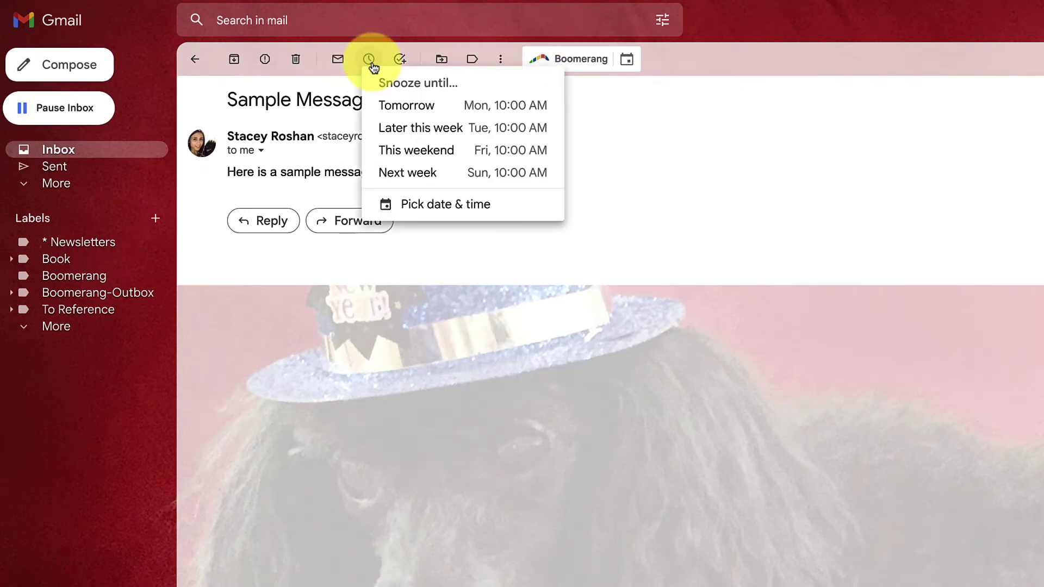
{"action": "left_click", "coordinate": [418, 202]}
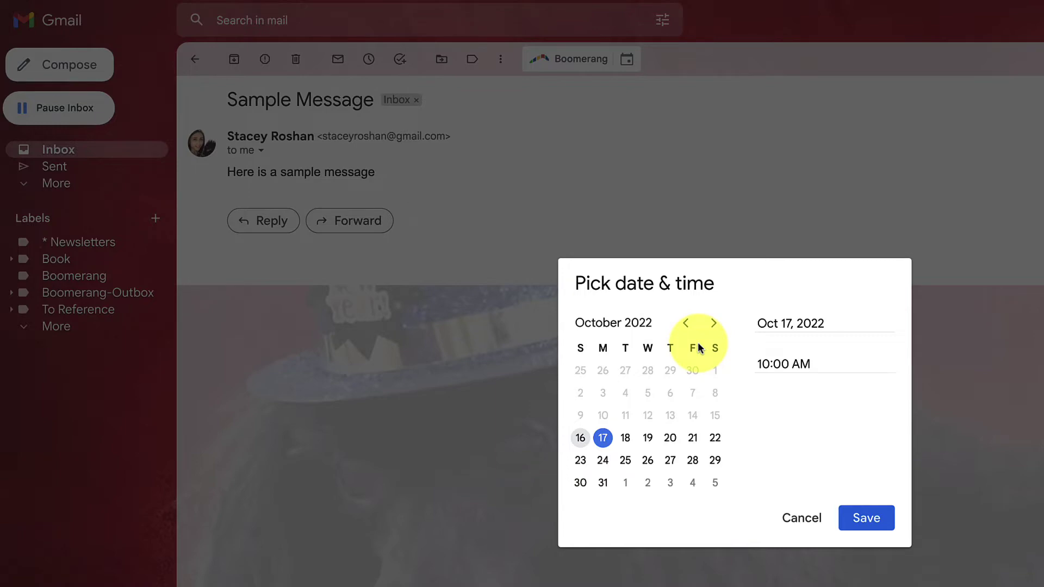
{"action": "left_click", "coordinate": [811, 520]}
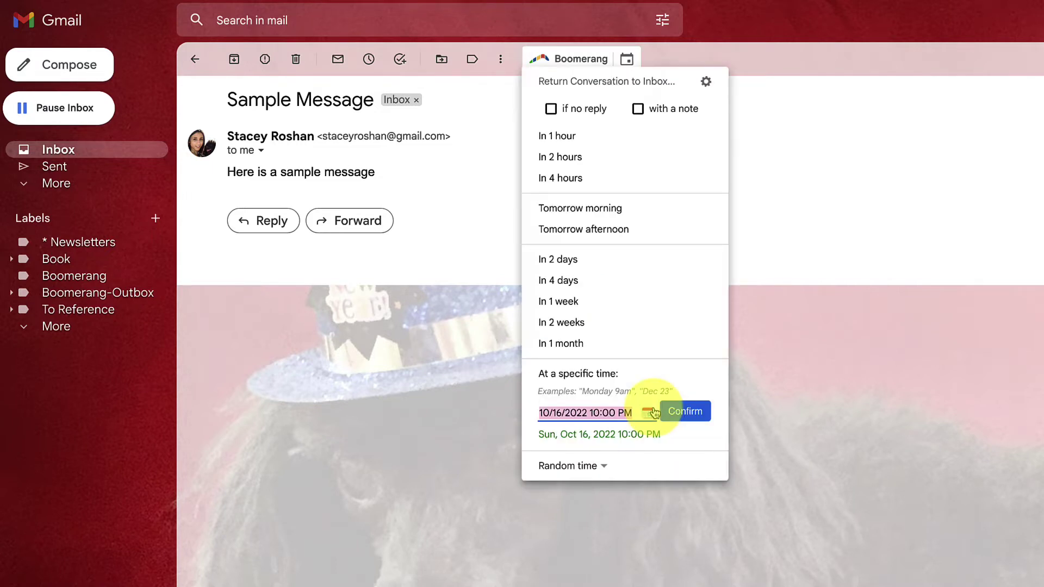
Set the return time to 'wed 10am' (Wed, Oct 19, 10:00 AM) if no reply, with a note.
{"action": "type", "text": "wed "}
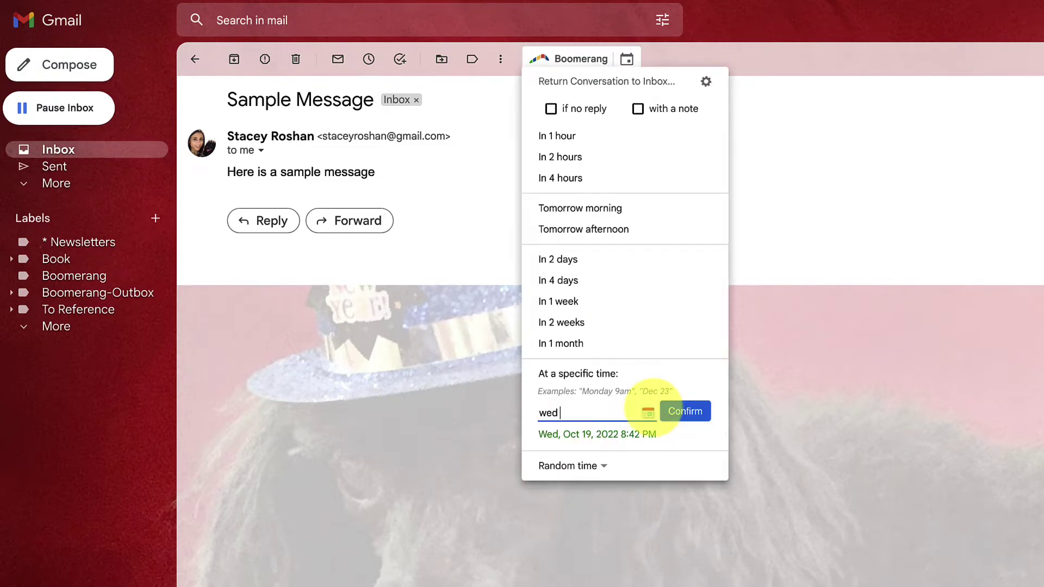
{"action": "type", "text": "10am"}
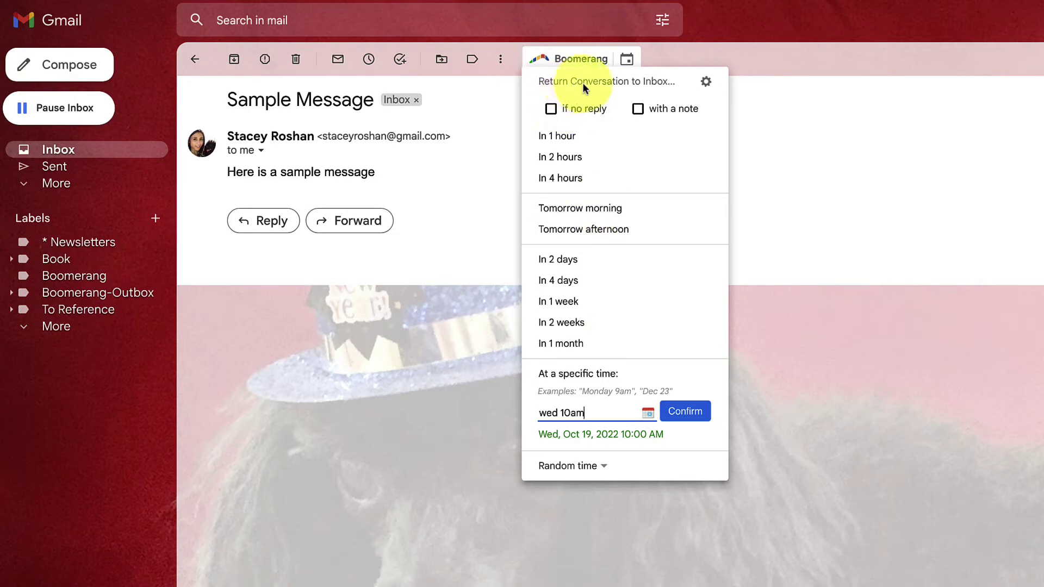
{"action": "left_click", "coordinate": [593, 110]}
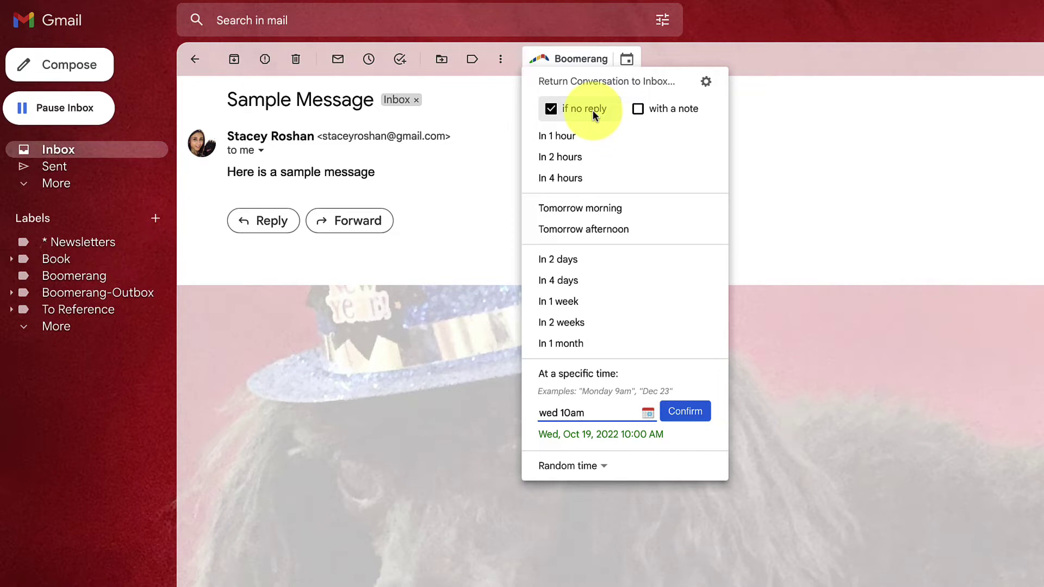
{"action": "left_click", "coordinate": [593, 110]}
{"action": "left_click", "coordinate": [592, 110]}
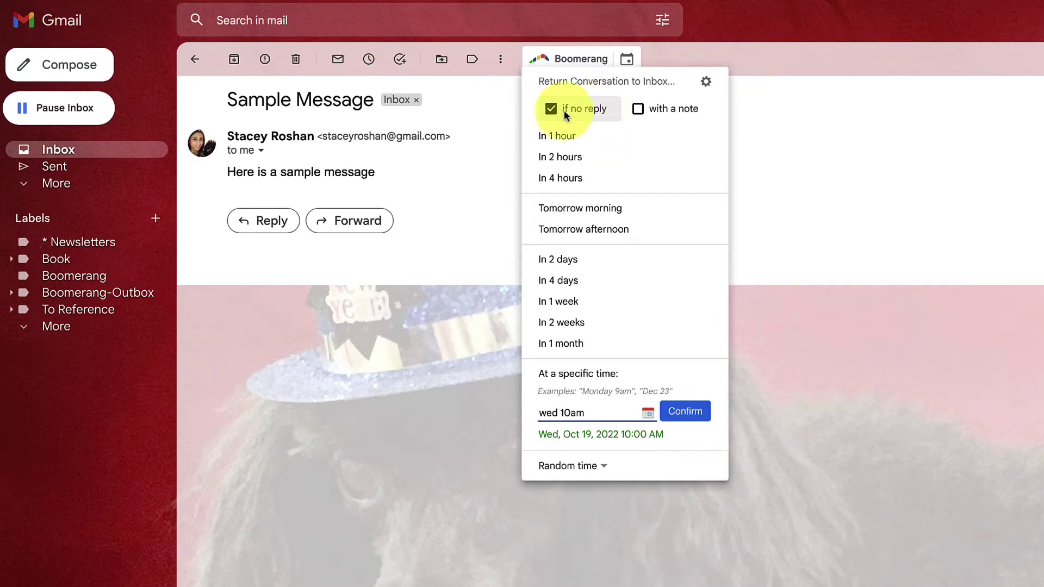
{"action": "left_click", "coordinate": [683, 115]}
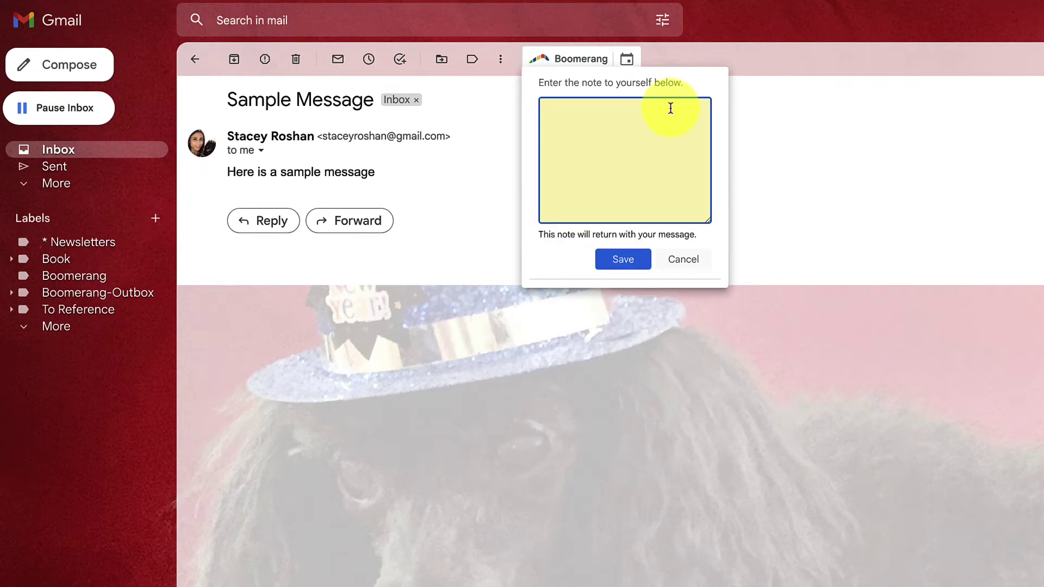
Save the reminder note, drop 'if no reply', and boomerang the message for 8:44pm today.
{"action": "type", "text": "Remind me what I want to "}
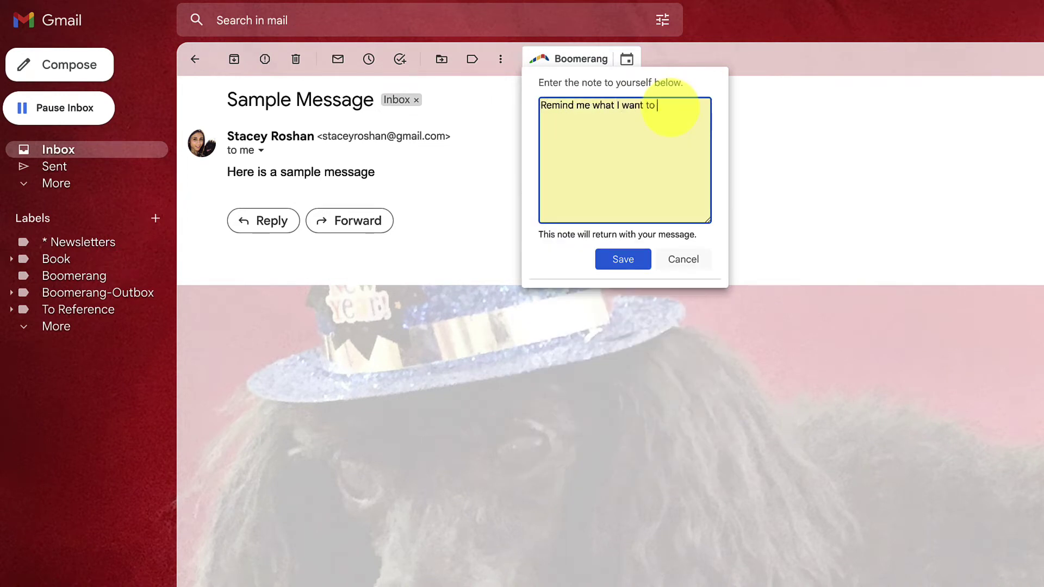
{"action": "type", "text": "do with this email"}
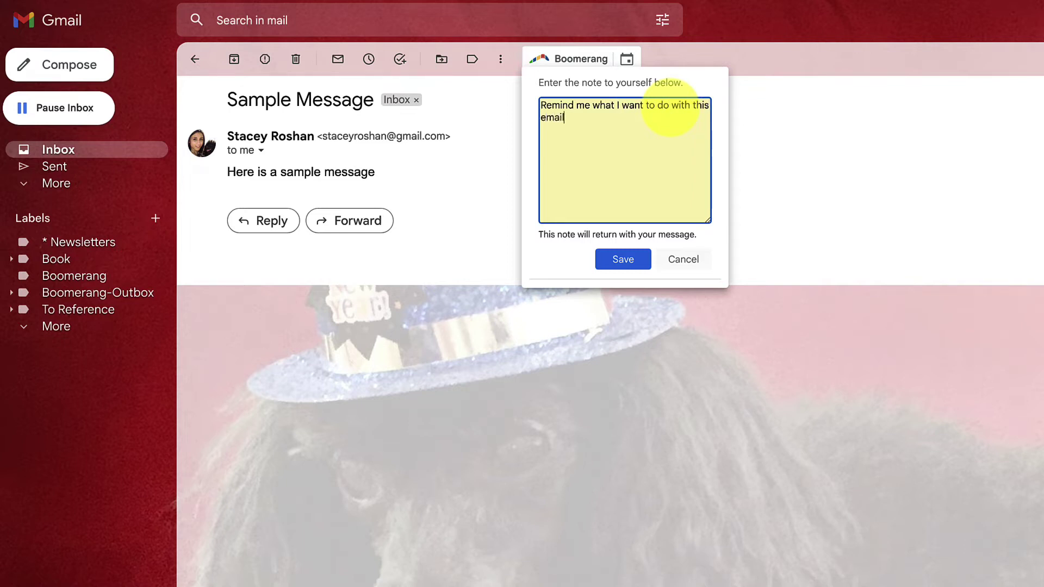
{"action": "type", "text": " when it comes back into m"}
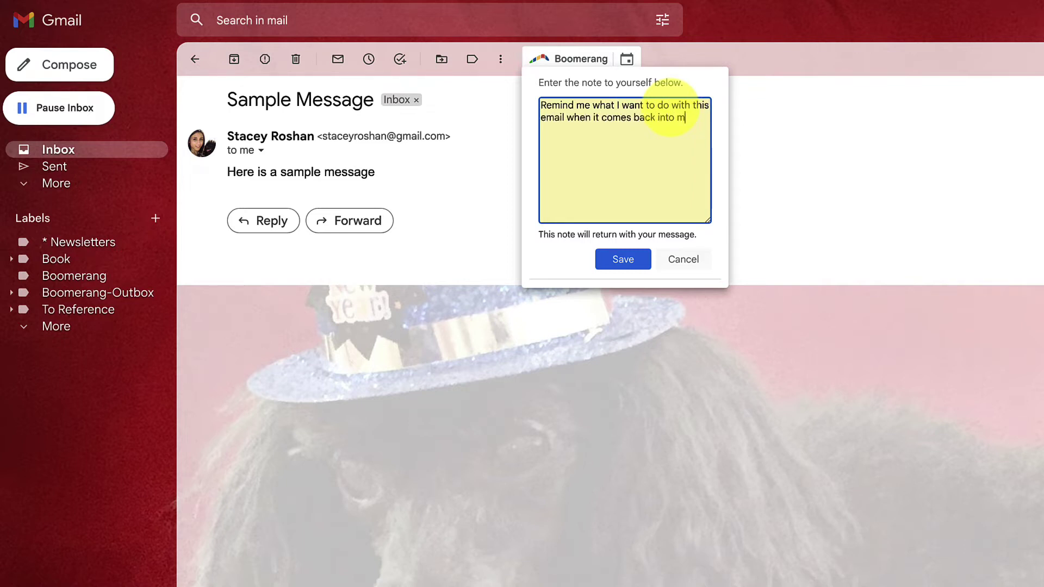
{"action": "type", "text": "y inbox"}
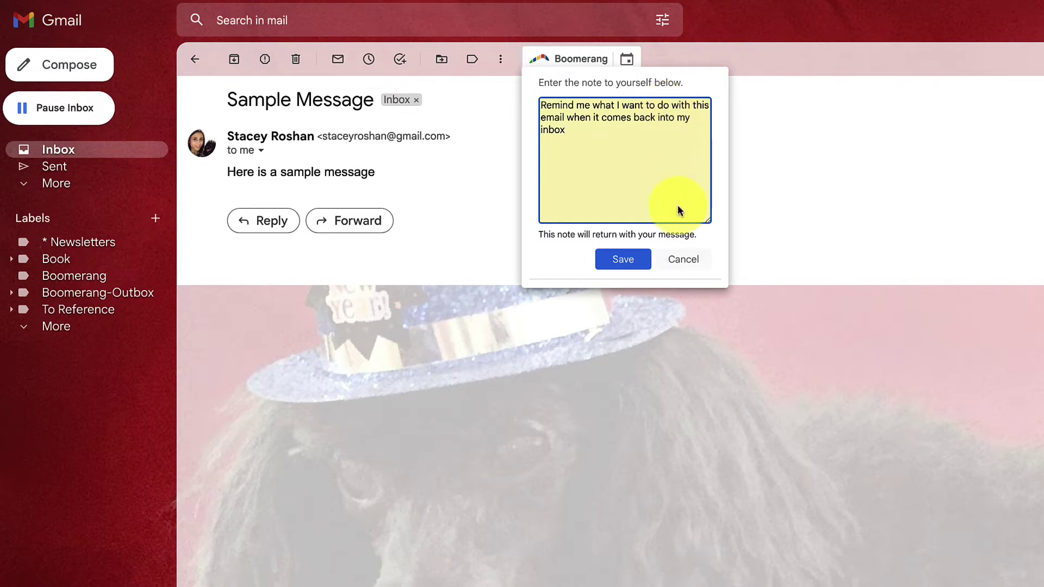
{"action": "left_click", "coordinate": [639, 259]}
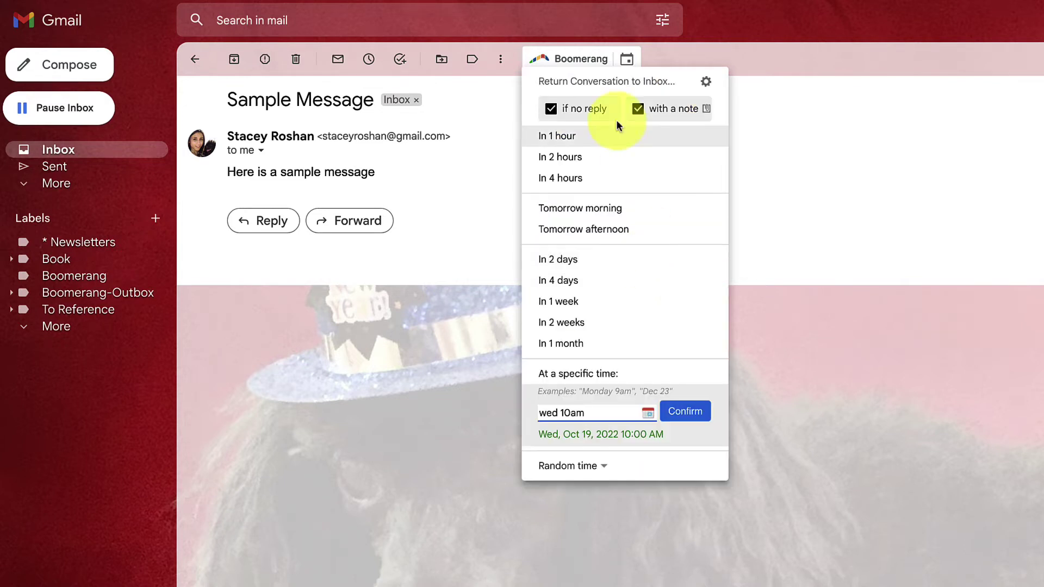
{"action": "left_click", "coordinate": [551, 109]}
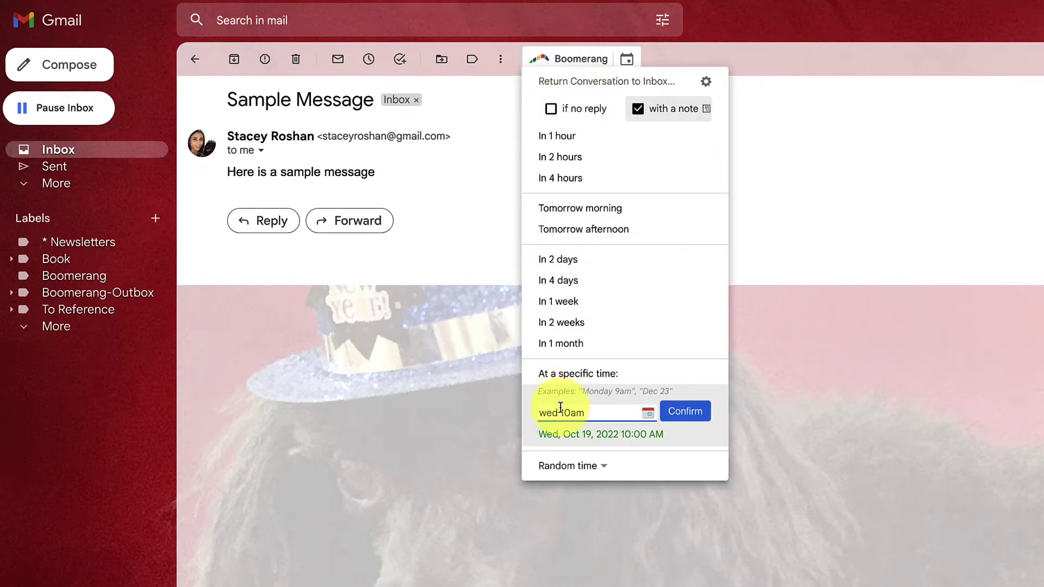
{"action": "left_click_drag", "start_coordinate": [597, 415], "coordinate": [533, 420]}
{"action": "type", "text": "8:44"}
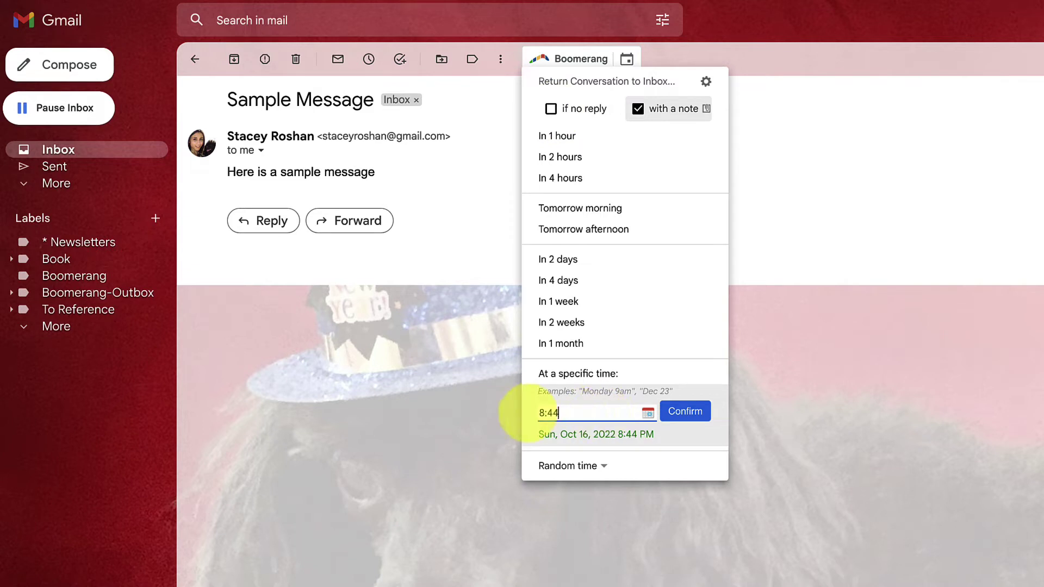
{"action": "type", "text": "pm"}
{"action": "key", "text": "Return"}
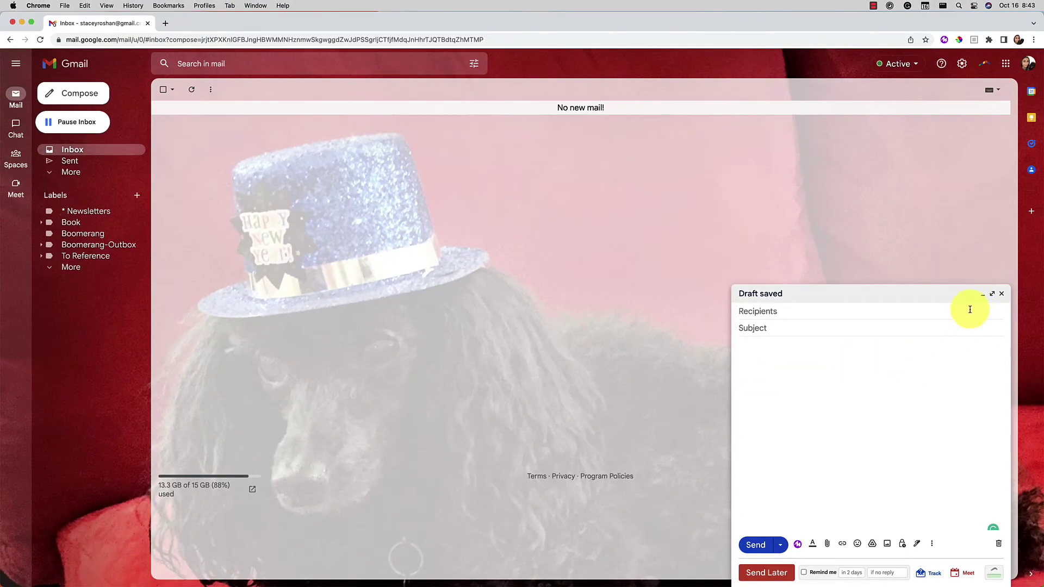
Expand the draft to full size, open Schedule send's custom date and time picker, and cancel it.
{"action": "left_click", "coordinate": [992, 295]}
{"action": "left_click", "coordinate": [118, 517]}
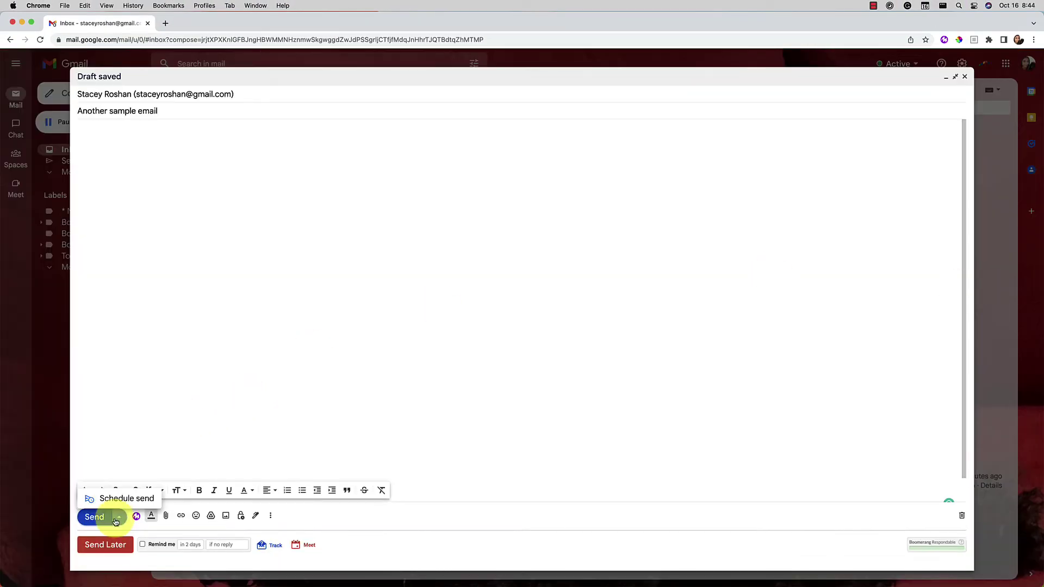
{"action": "left_click", "coordinate": [139, 501]}
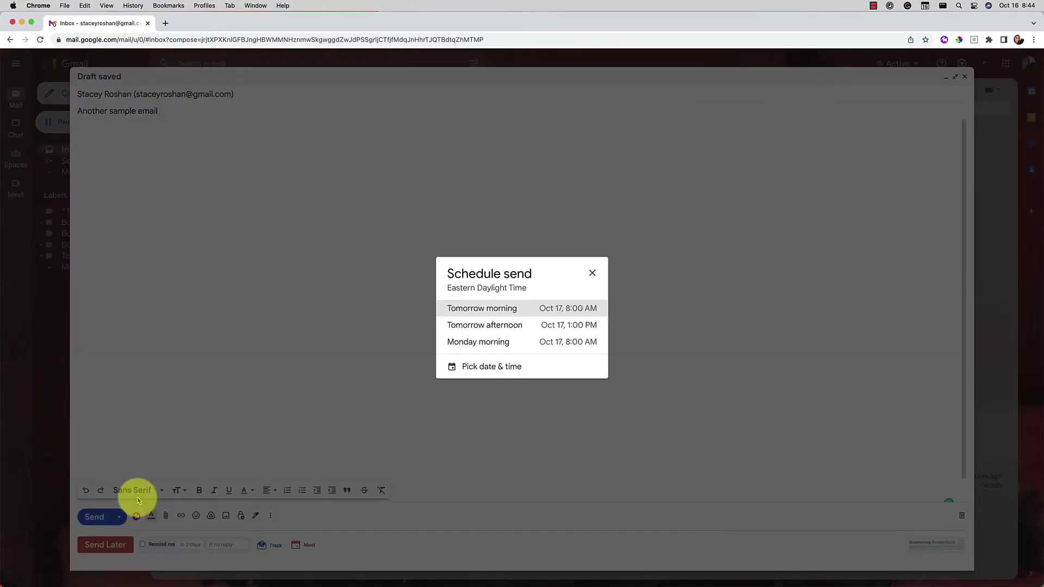
{"action": "left_click", "coordinate": [496, 374]}
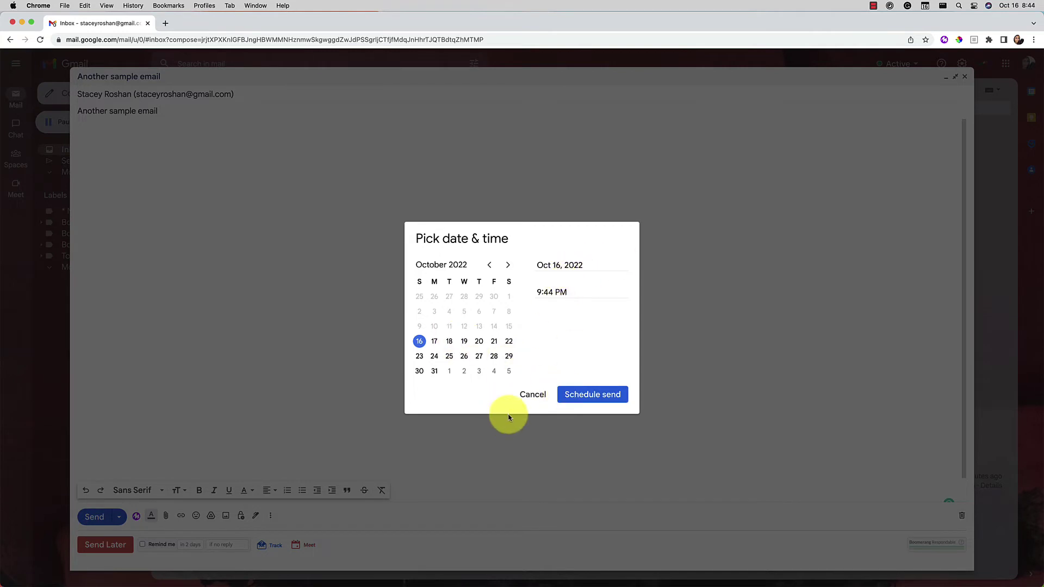
{"action": "left_click", "coordinate": [531, 397]}
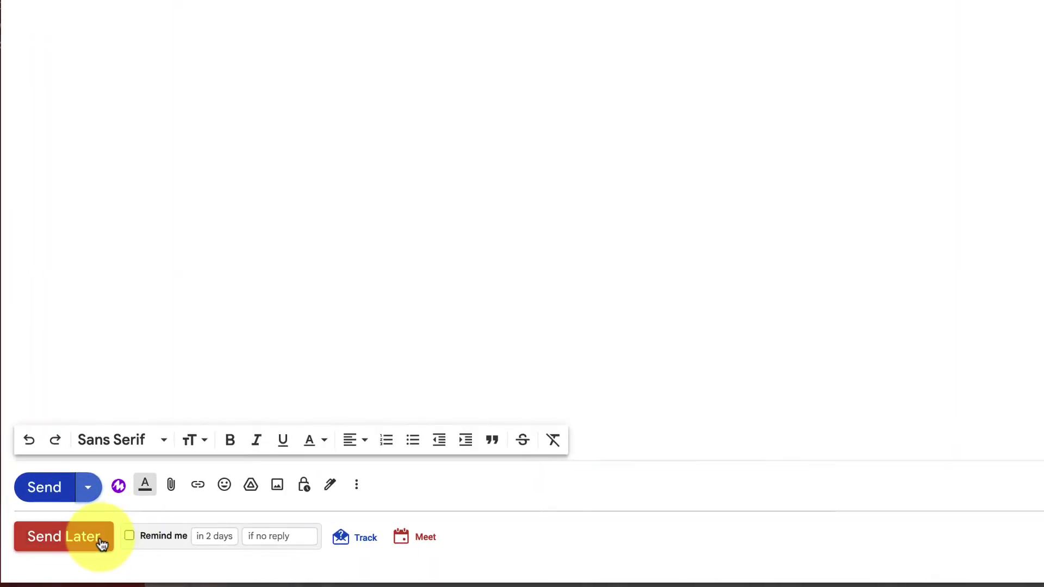
Turn on a no-reply reminder of 'In 1 week', then discard the draft.
{"action": "left_click", "coordinate": [130, 537]}
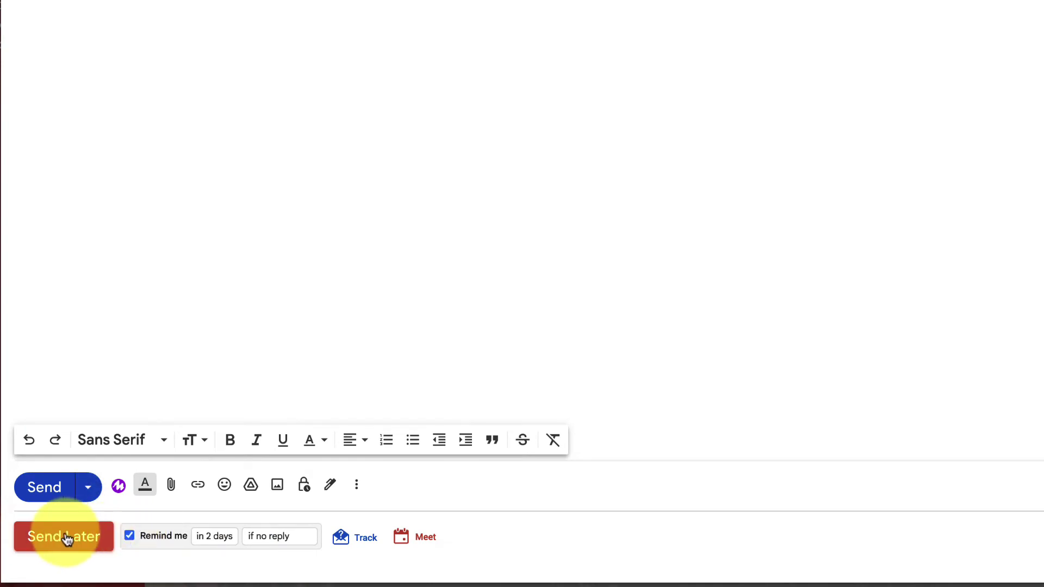
{"action": "left_click", "coordinate": [209, 538]}
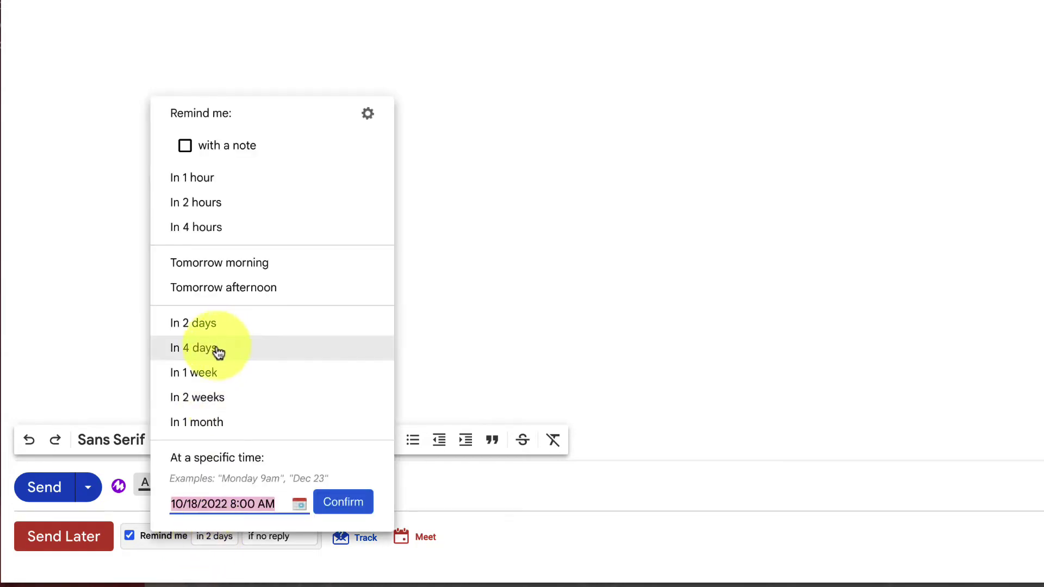
{"action": "left_click", "coordinate": [203, 375]}
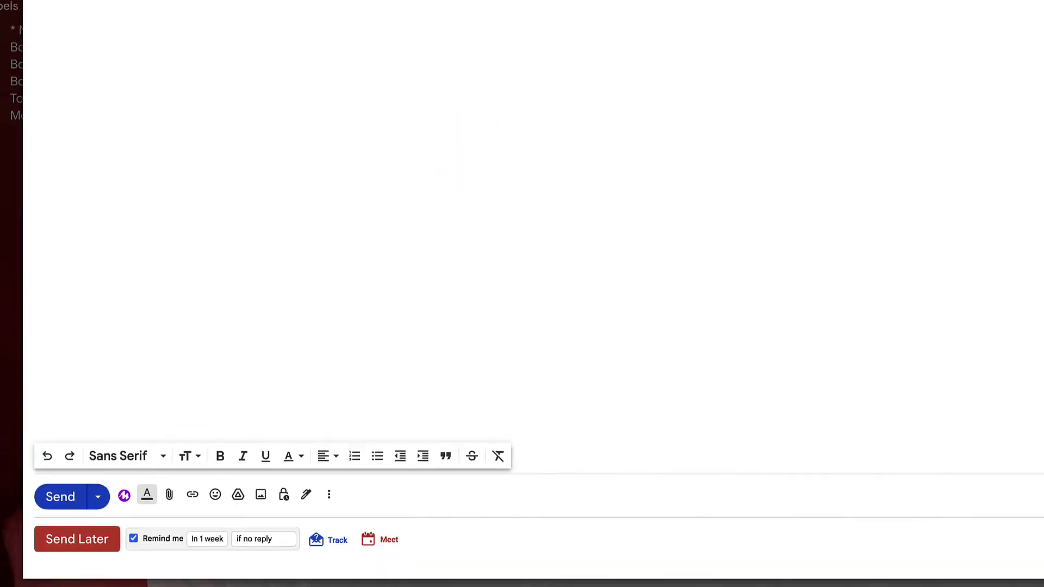
{"action": "left_click", "coordinate": [970, 517]}
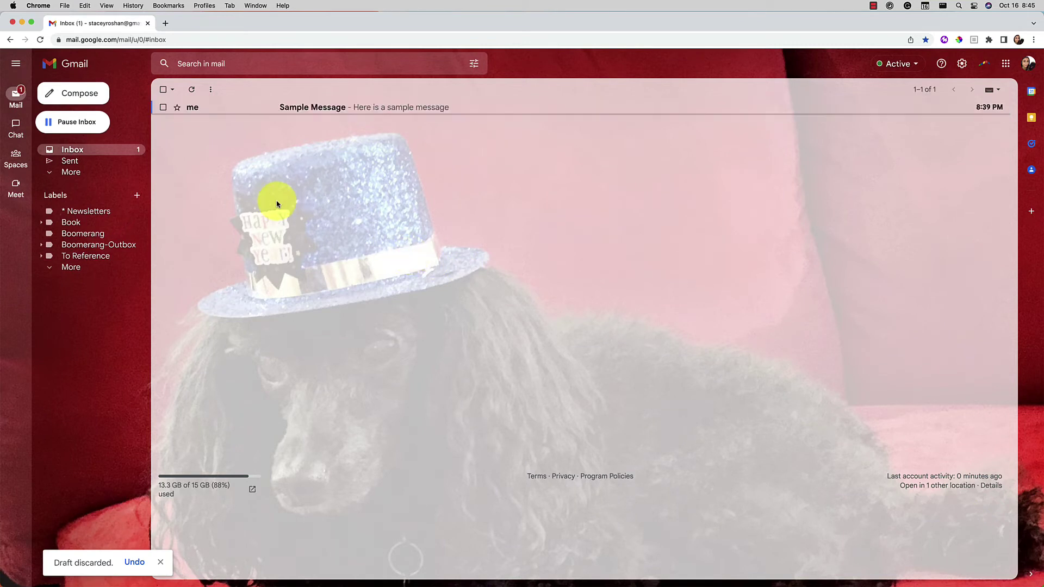
Open the returned Sample Message, highlight its reminder note, and delete the Boomerang return notice.
{"action": "left_click", "coordinate": [286, 107]}
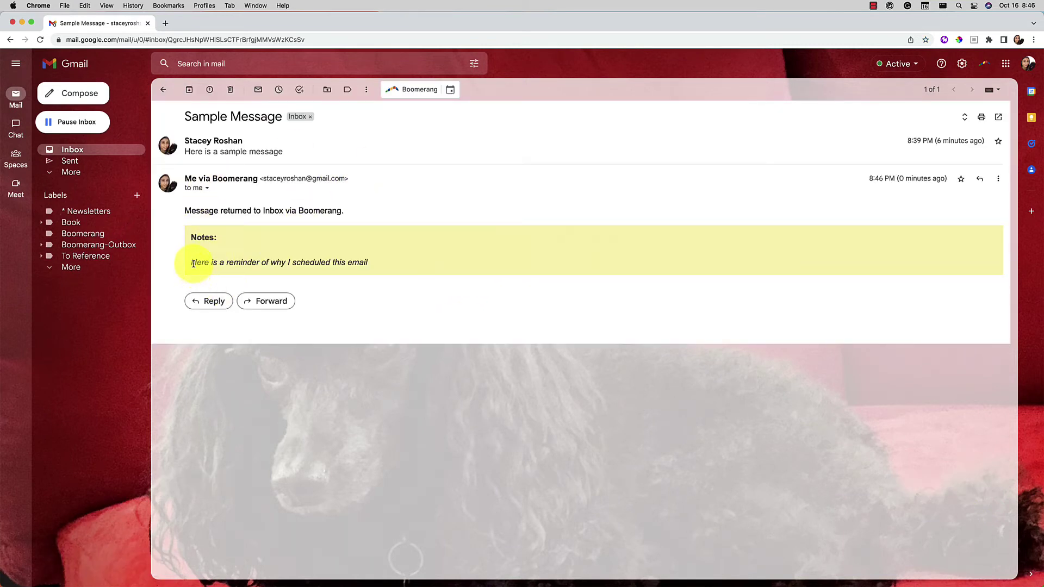
{"action": "left_click_drag", "start_coordinate": [193, 262], "coordinate": [374, 269]}
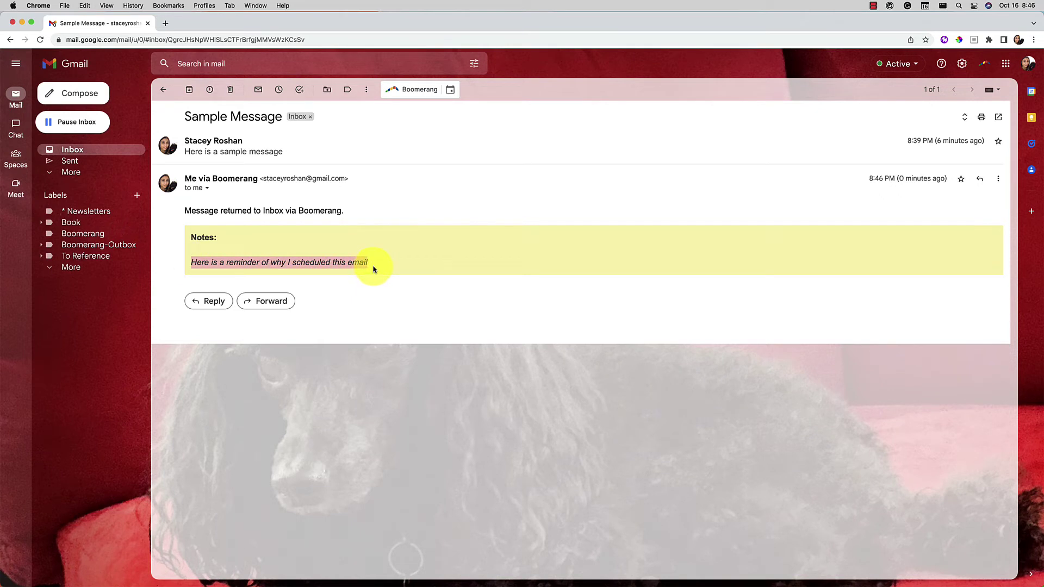
{"action": "left_click", "coordinate": [452, 197]}
{"action": "left_click", "coordinate": [999, 179]}
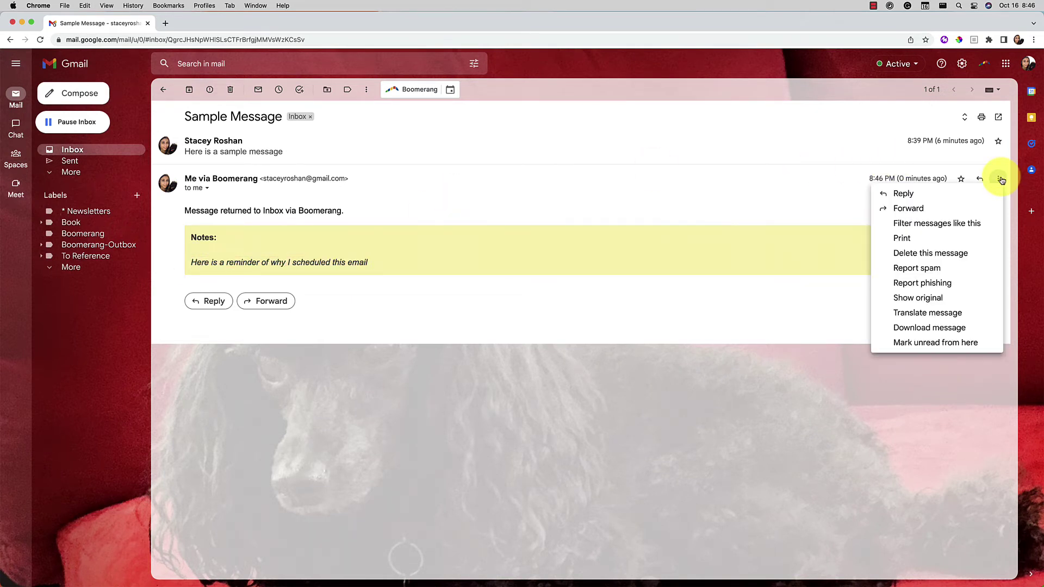
{"action": "left_click", "coordinate": [975, 250]}
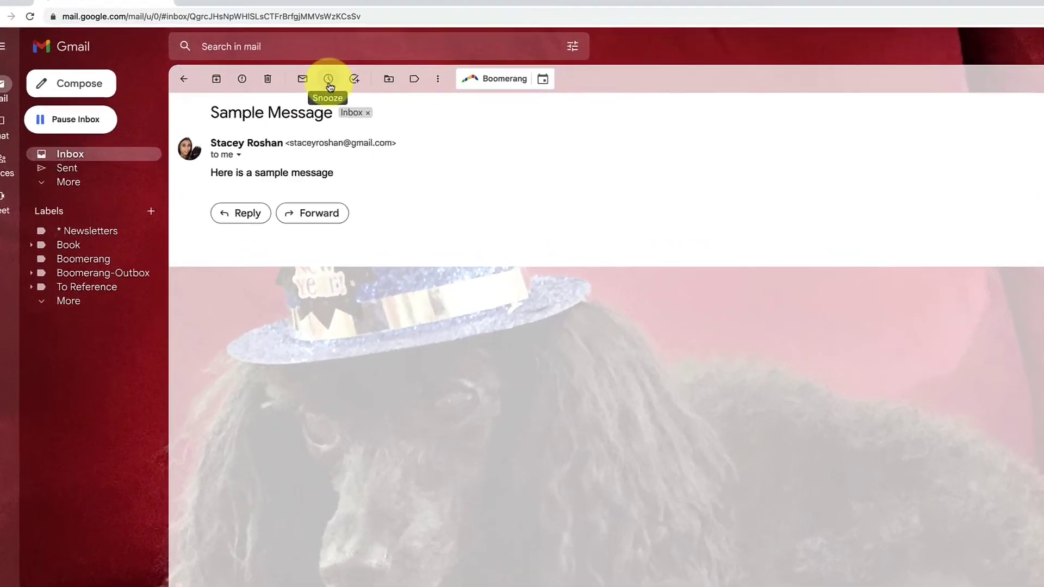
Snooze Sample Message until Tomorrow 10:00 AM, then open it from More > Snoozed.
{"action": "left_click", "coordinate": [279, 93]}
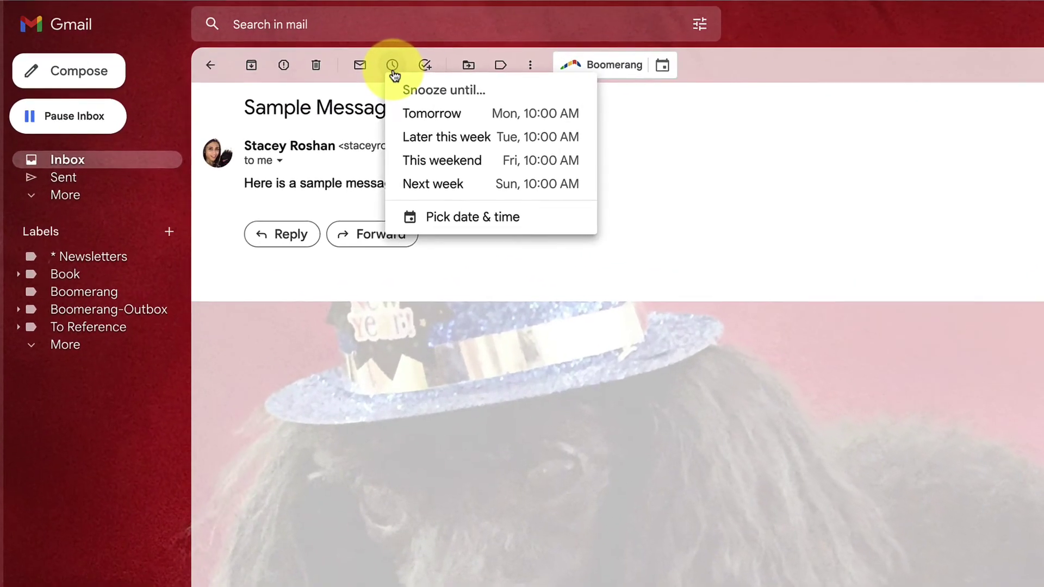
{"action": "left_click", "coordinate": [421, 115]}
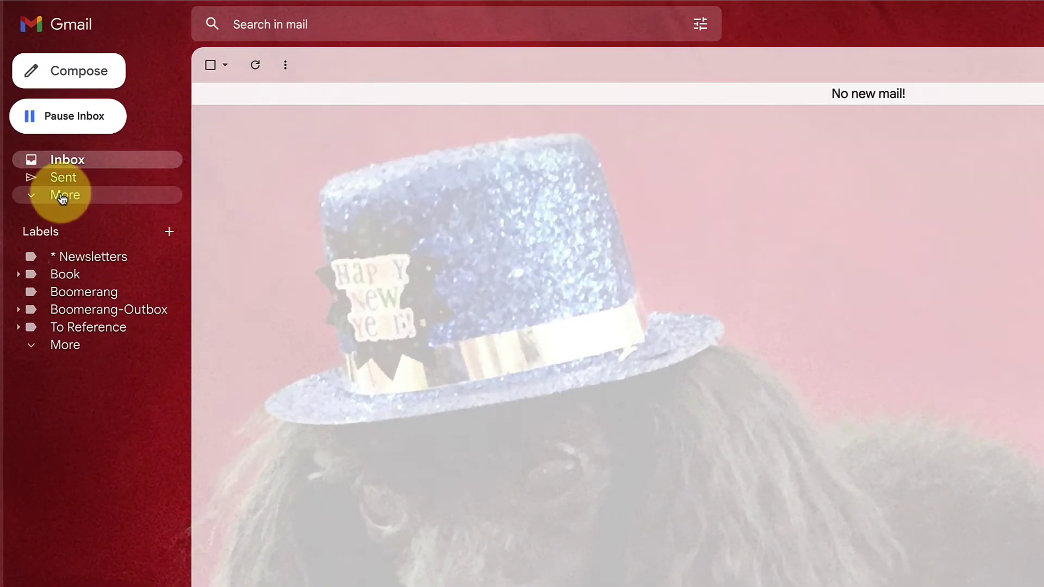
{"action": "left_click", "coordinate": [67, 197]}
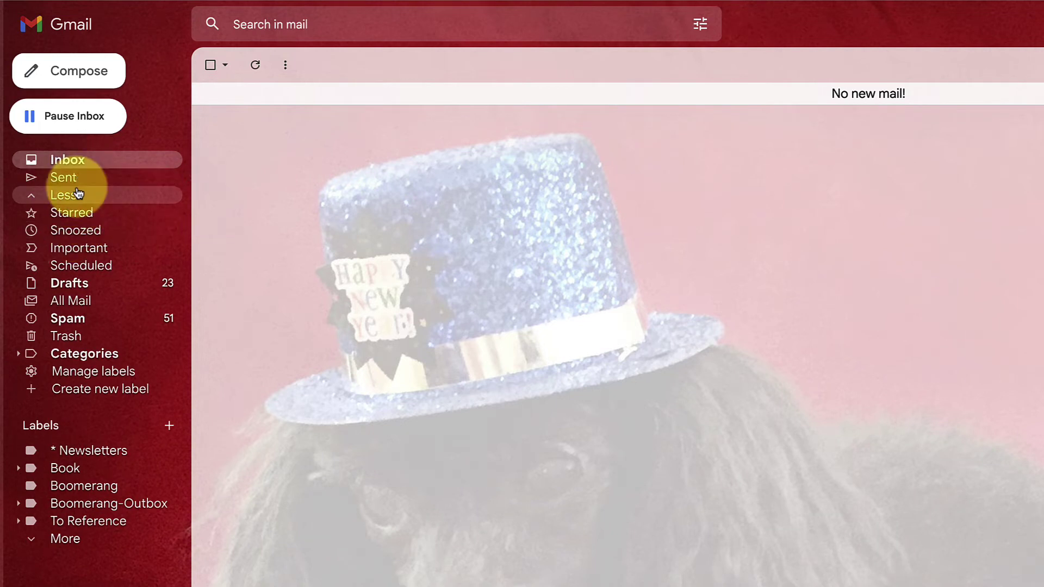
{"action": "left_click", "coordinate": [90, 231]}
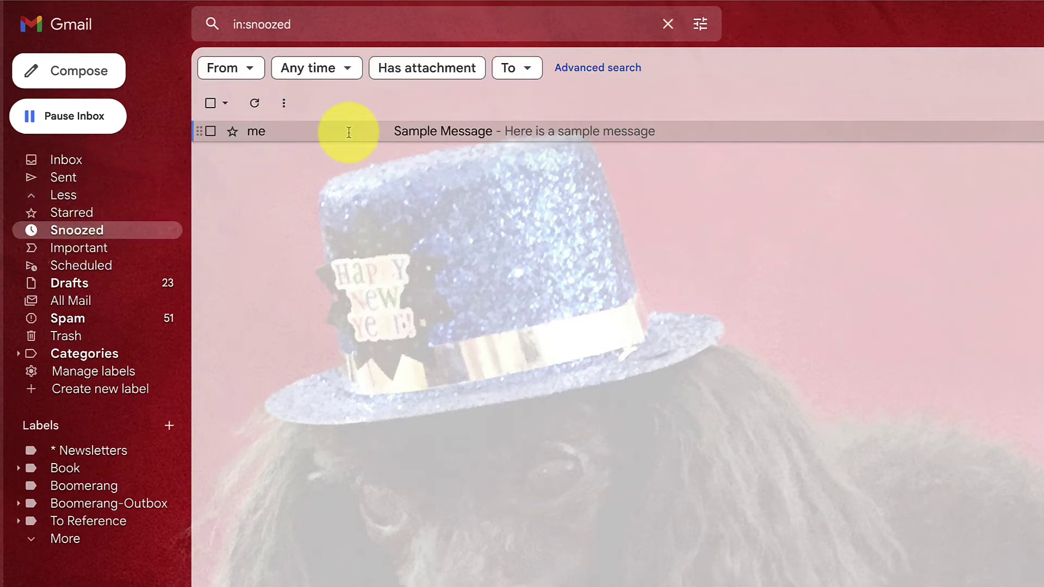
{"action": "left_click", "coordinate": [349, 134]}
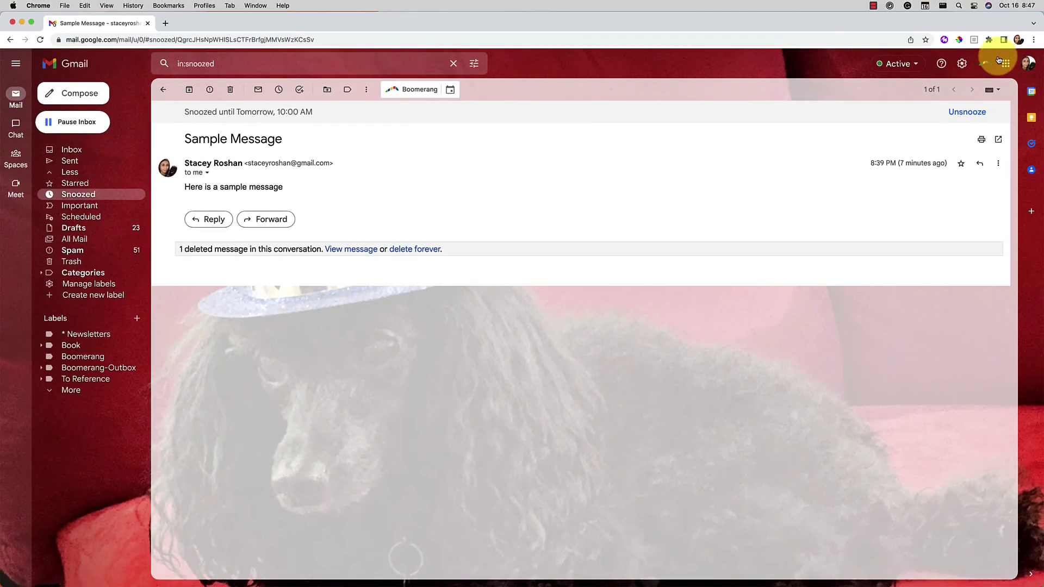
Open Boomerang's Manage scheduled messages calendar for Oct 16–22, then switch back to the Gmail tab.
{"action": "left_click", "coordinate": [985, 64]}
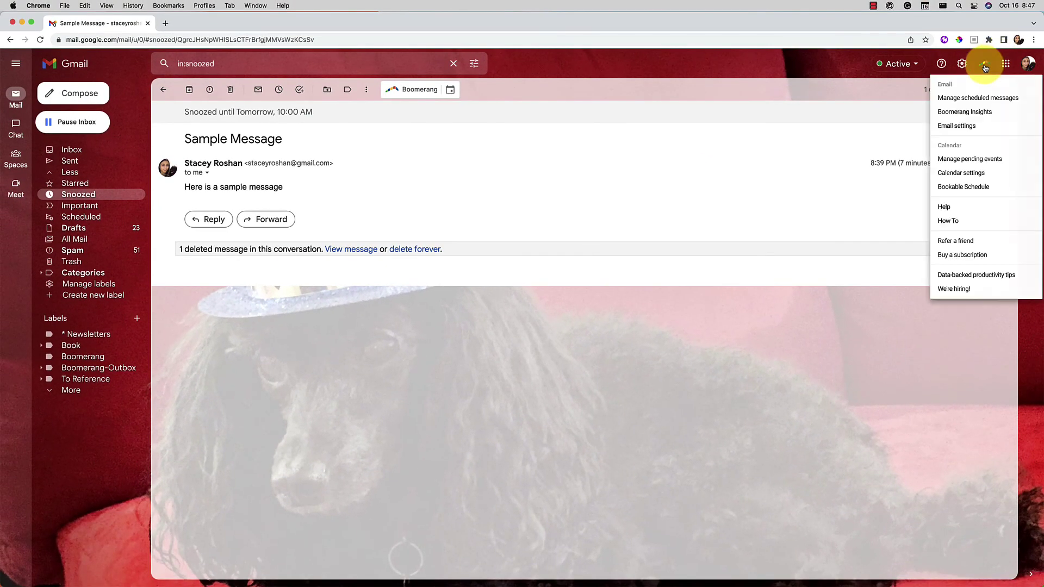
{"action": "left_click", "coordinate": [981, 98]}
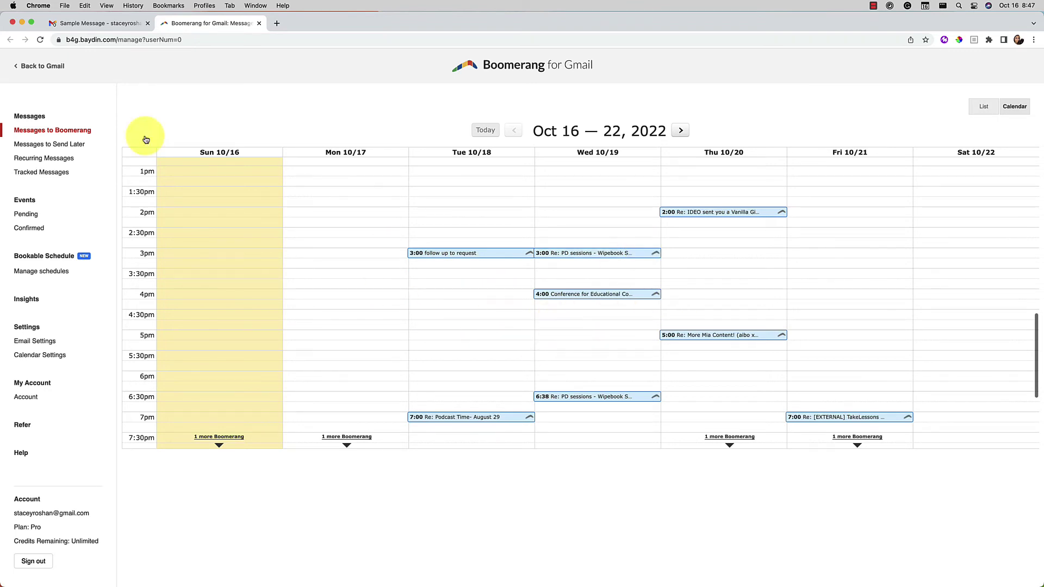
{"action": "left_click", "coordinate": [102, 25]}
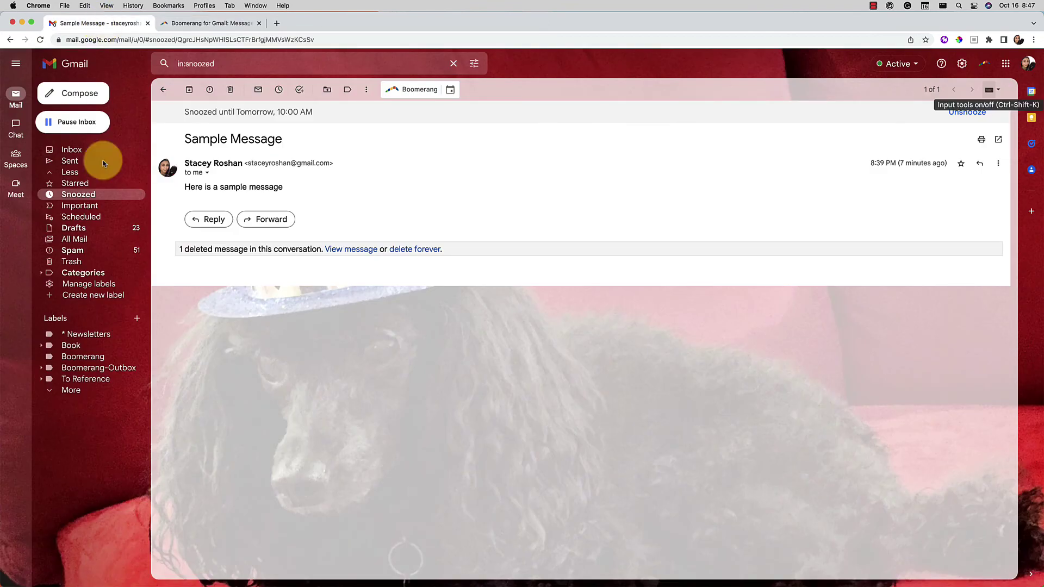
Go back to the Inbox, which now shows 'No new mail!'.
{"action": "left_click", "coordinate": [78, 151]}
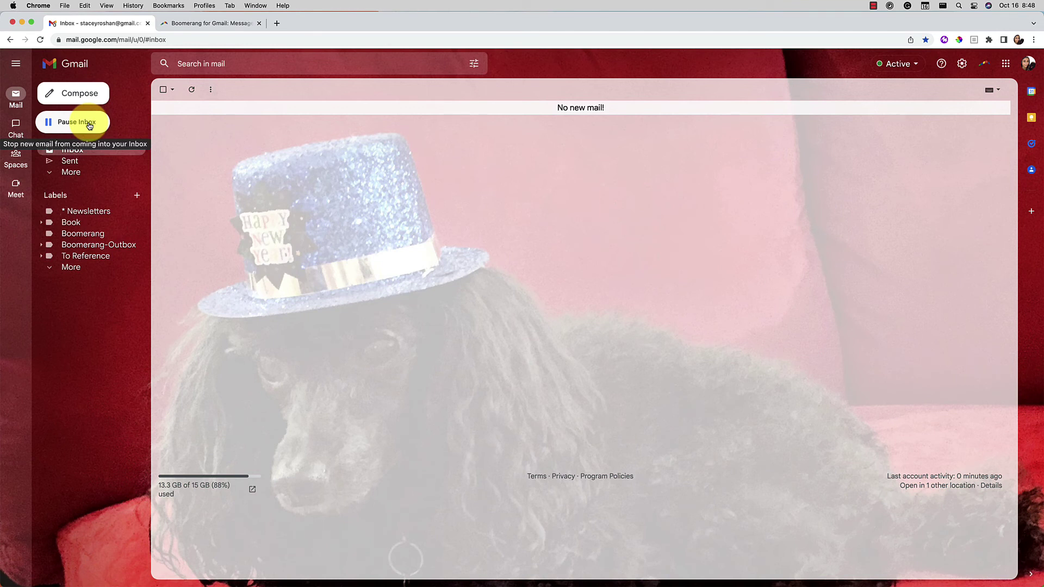
Compose a blank new message, place the cursor in its body, and show the Schedule send option.
{"action": "left_click", "coordinate": [80, 94]}
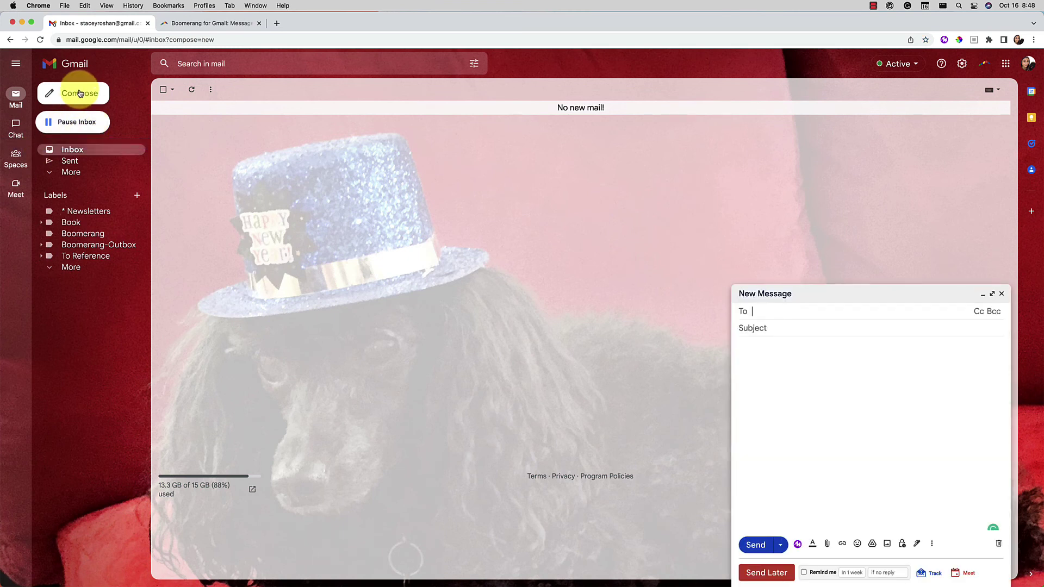
{"action": "left_click", "coordinate": [813, 438]}
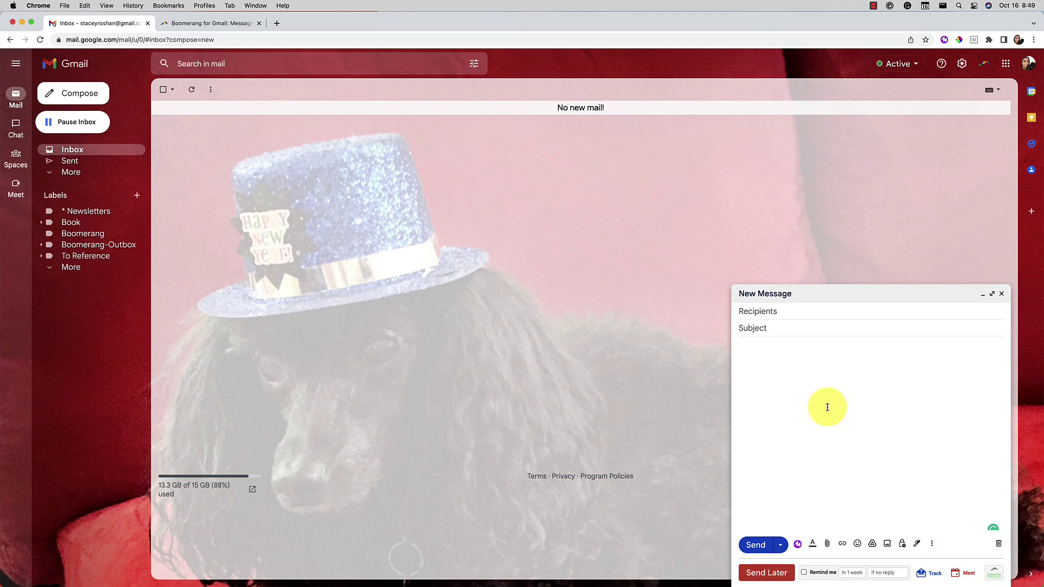
{"action": "left_click", "coordinate": [780, 545]}
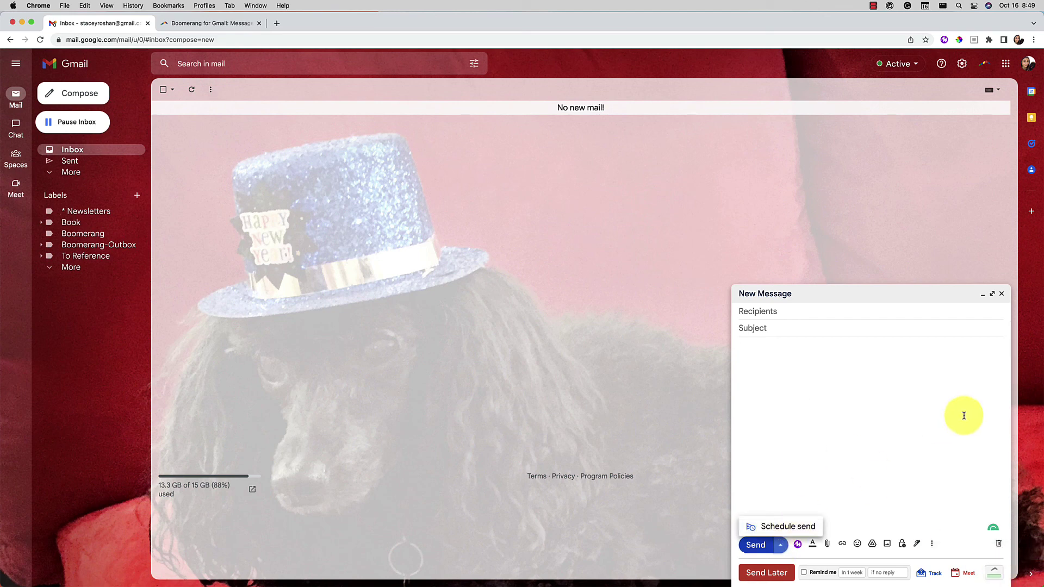